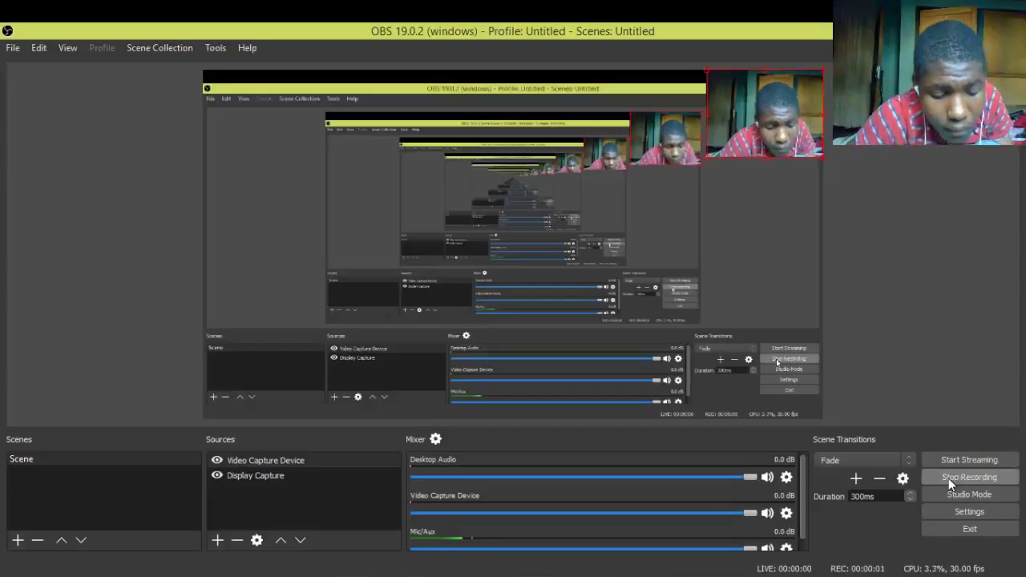
Switch to the Sniper Ghost Warrior folder in File Explorer and open the x360ce.zip archive.
key(alt+Tab)
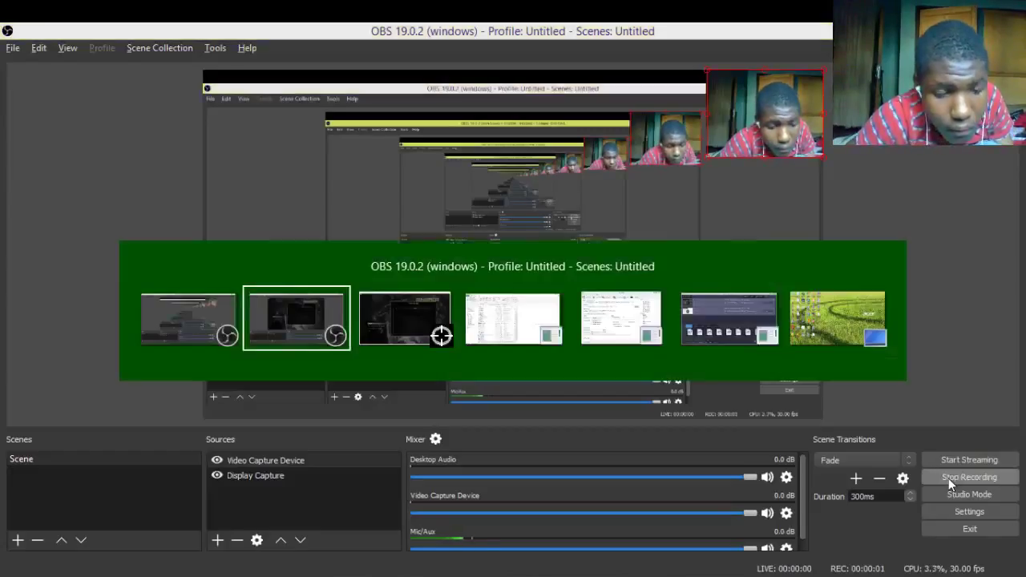
key(alt+Tab)
key(alt+Tab)
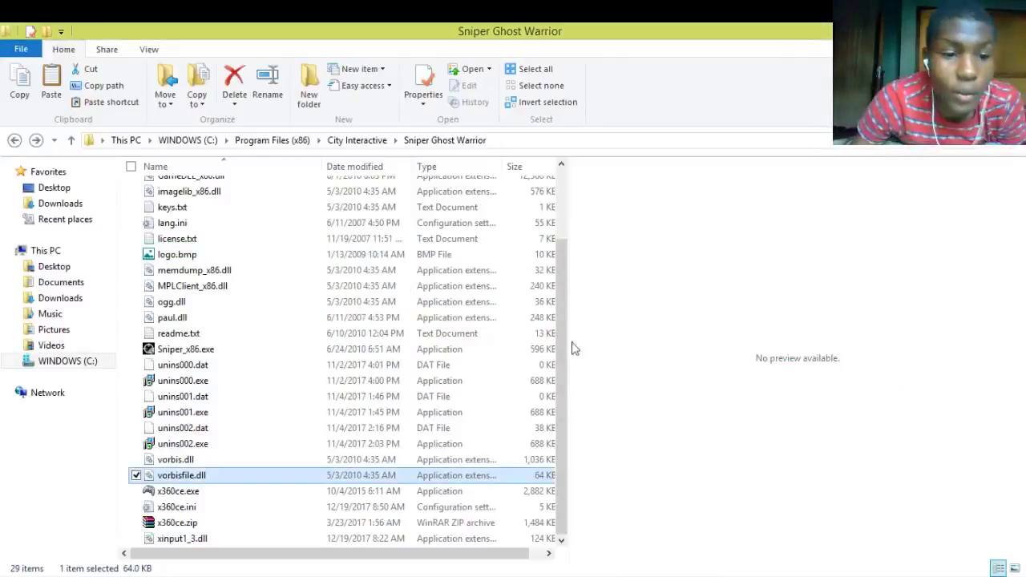
click(223, 525)
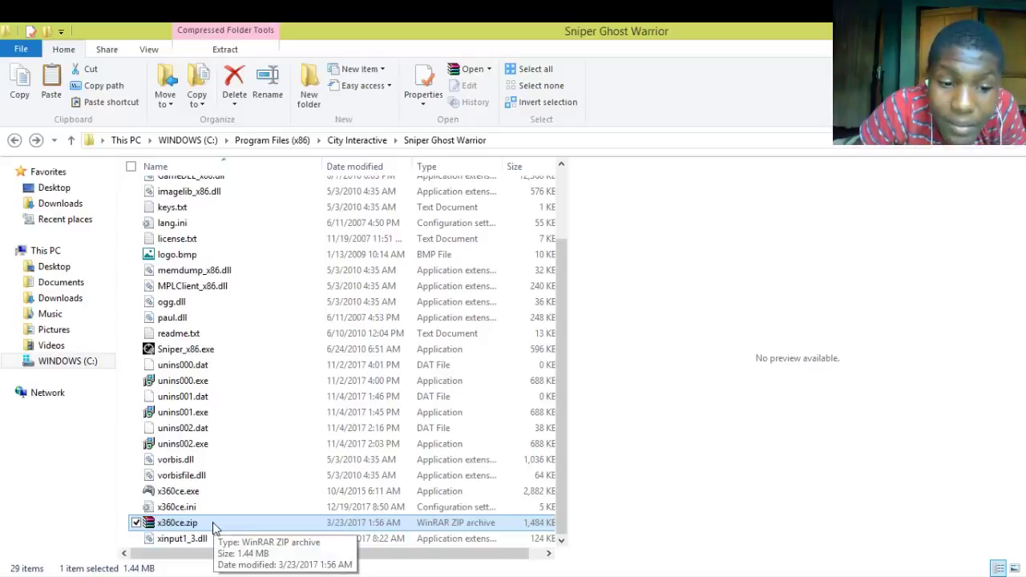
double_click(213, 525)
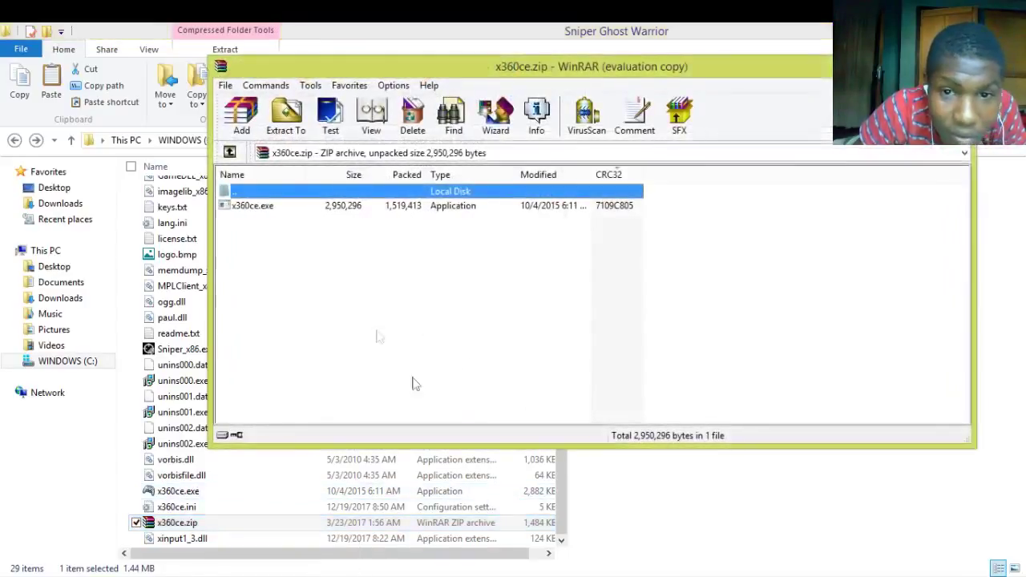
Extract x360ce.exe from the archive into the Sniper Ghost Warrior folder, replacing the existing file with administrator permission.
click(277, 202)
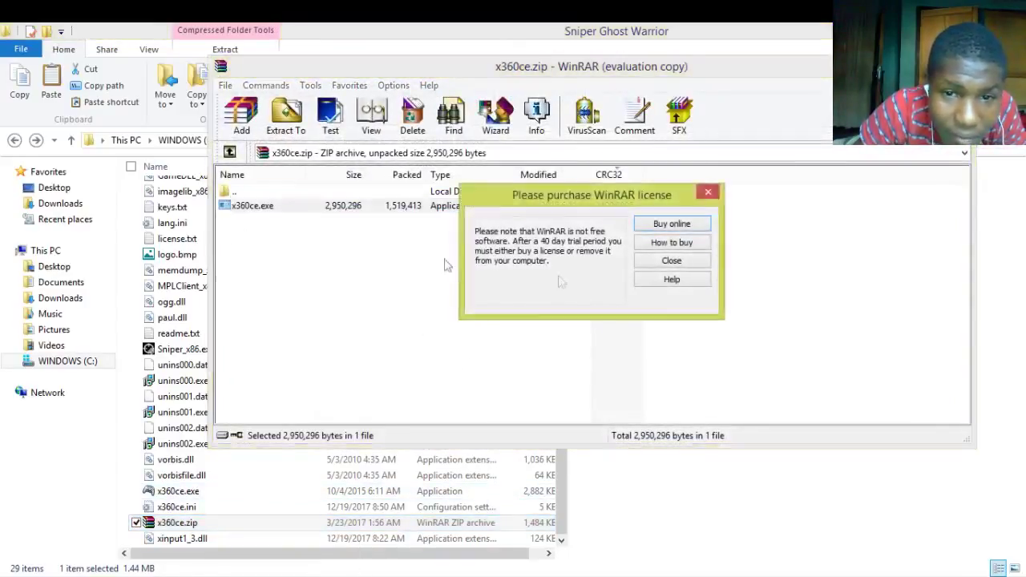
click(671, 261)
drag(349, 207, 252, 446)
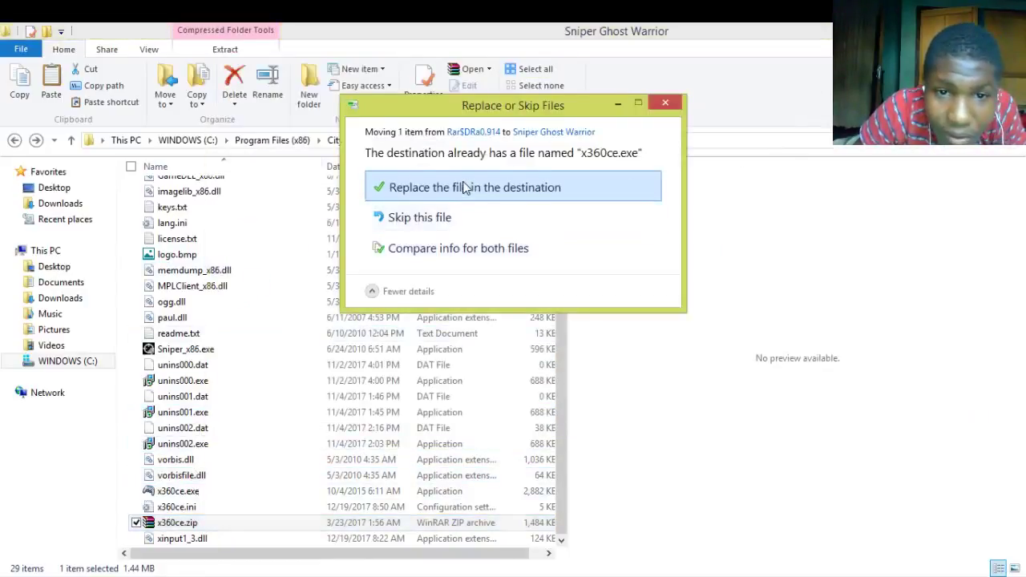
click(465, 187)
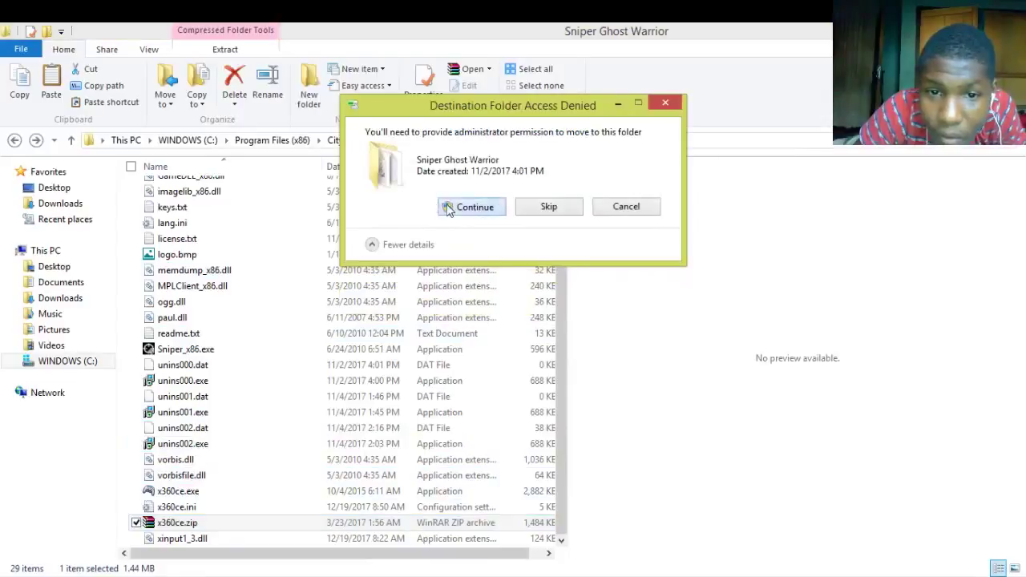
click(471, 207)
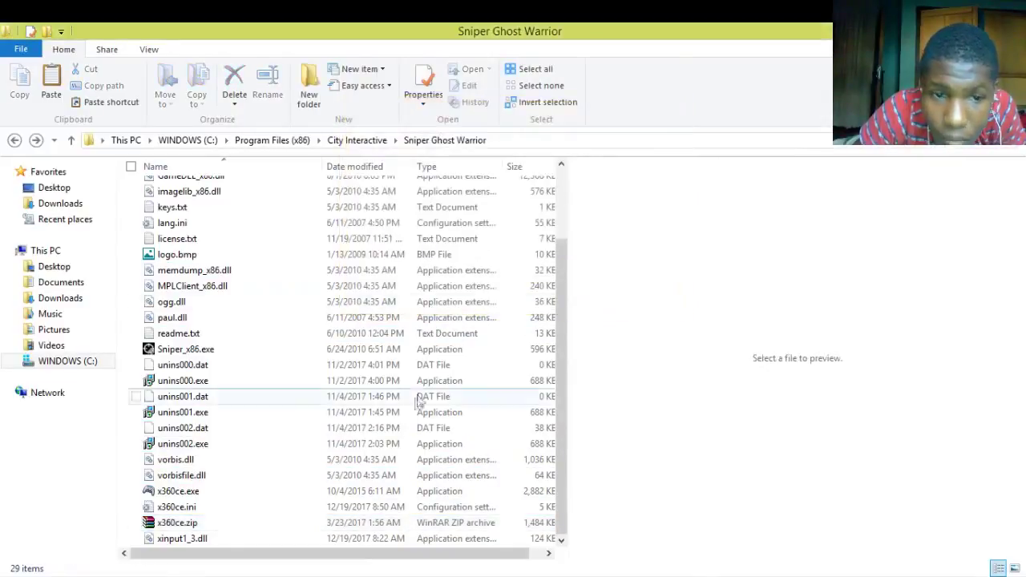
Run x360ce.exe as administrator and allow it to make changes to the computer.
right_click(170, 497)
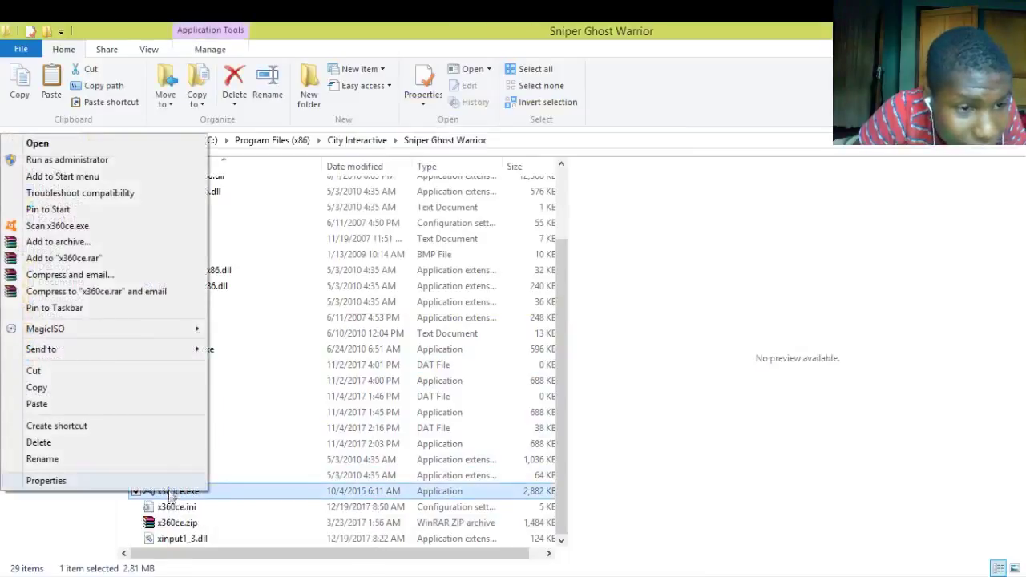
click(65, 159)
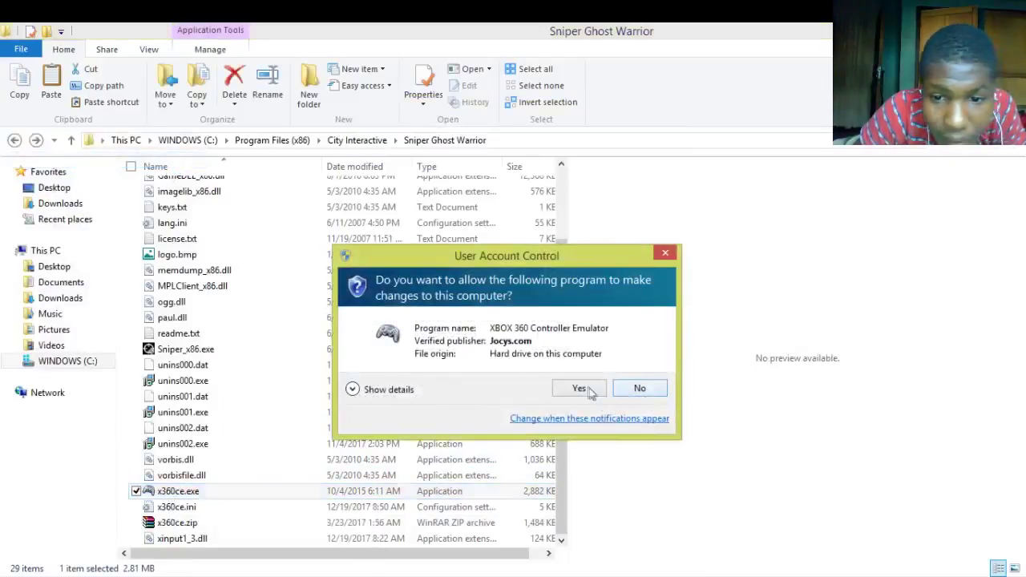
click(578, 389)
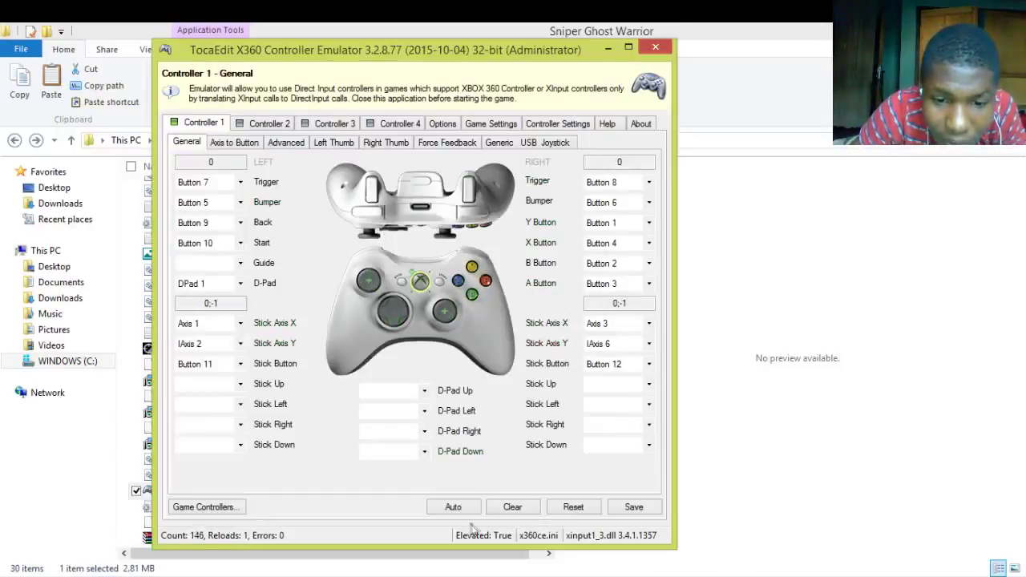
Clear all Controller 1 settings and view the list of installed game controllers.
click(521, 512)
click(447, 323)
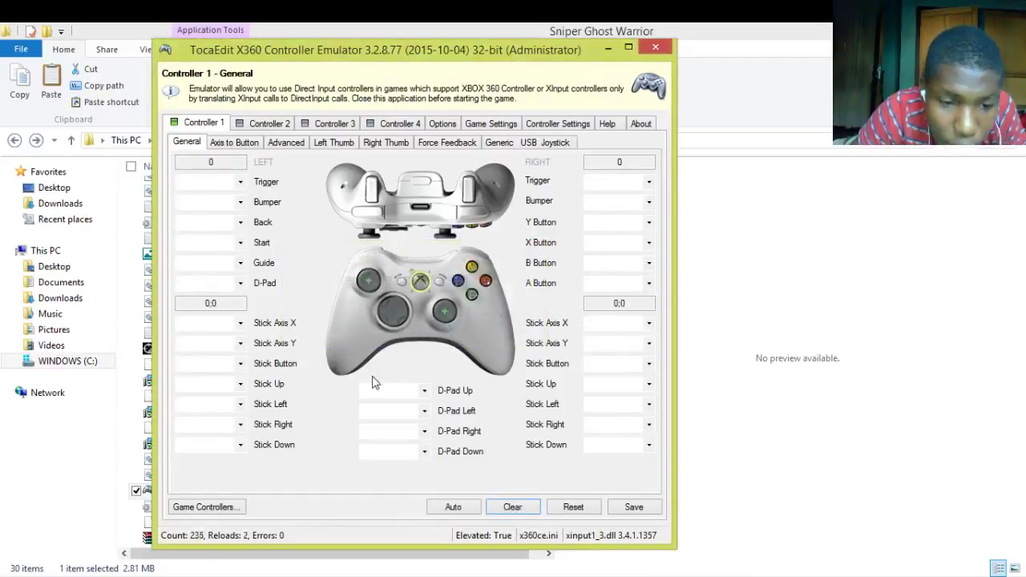
click(242, 512)
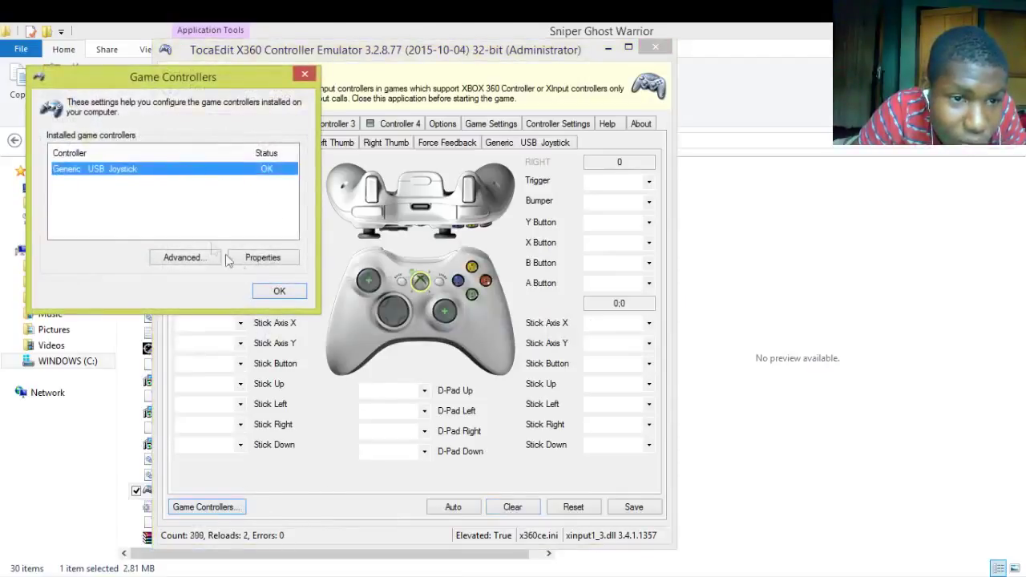
click(274, 293)
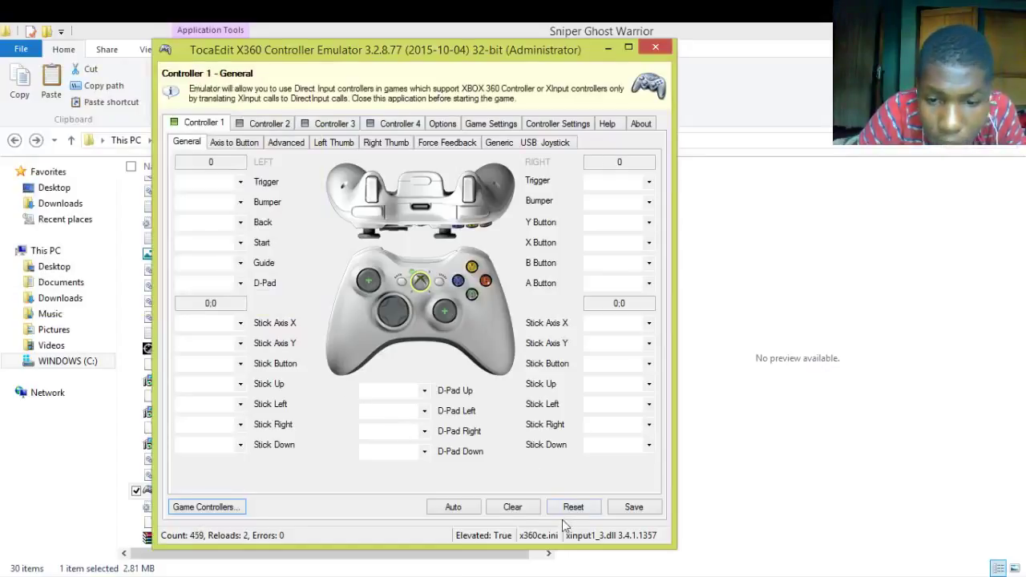
Fill all Controller 1 settings automatically.
click(454, 508)
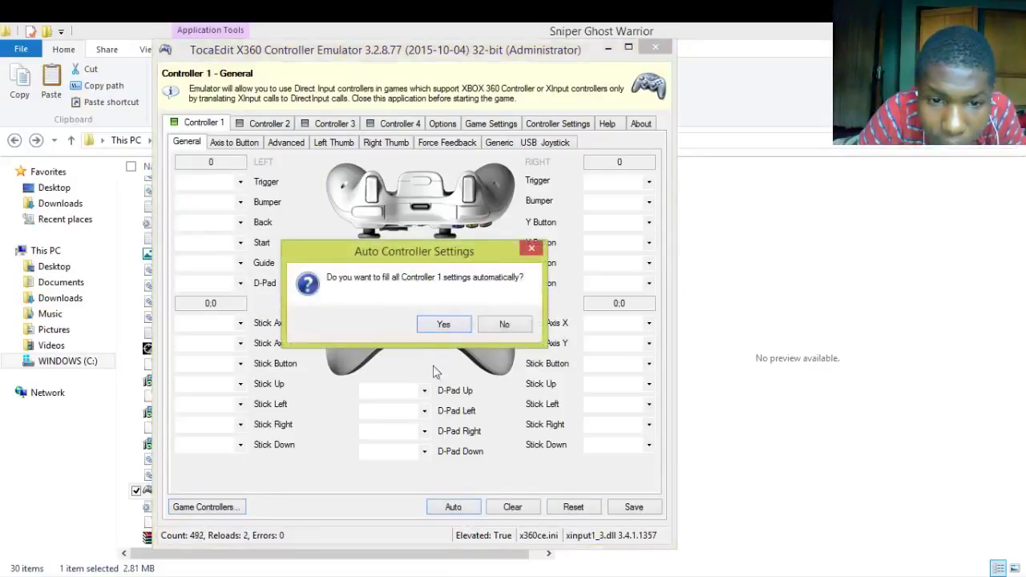
click(444, 325)
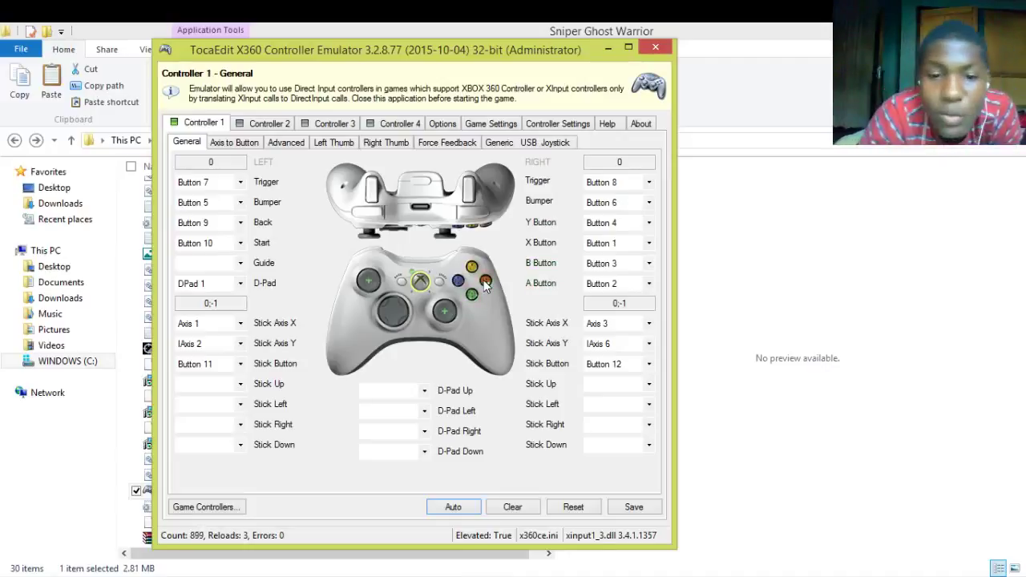
Record Button 2 of the joystick as the mapping for the B Button.
click(650, 264)
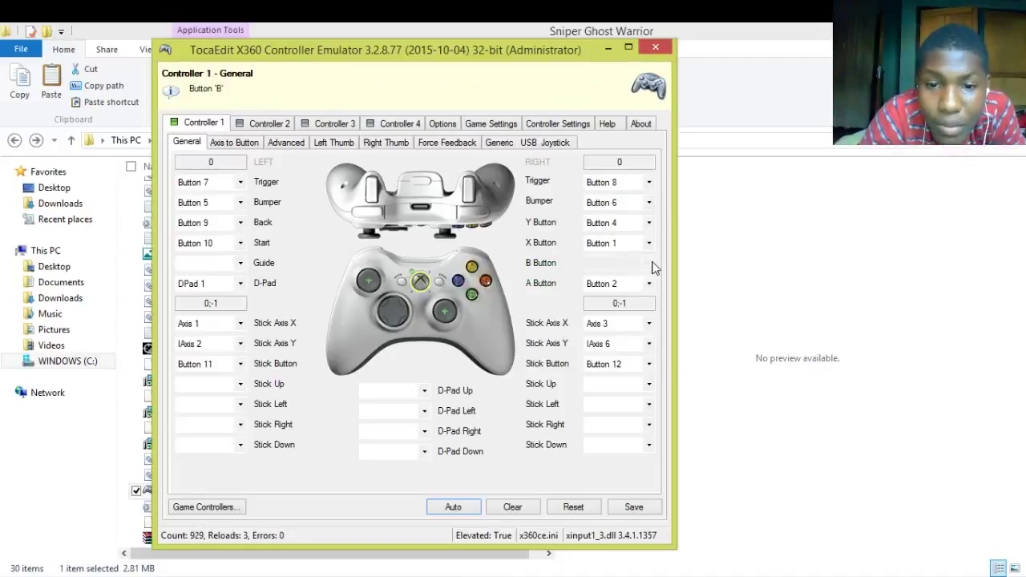
click(648, 297)
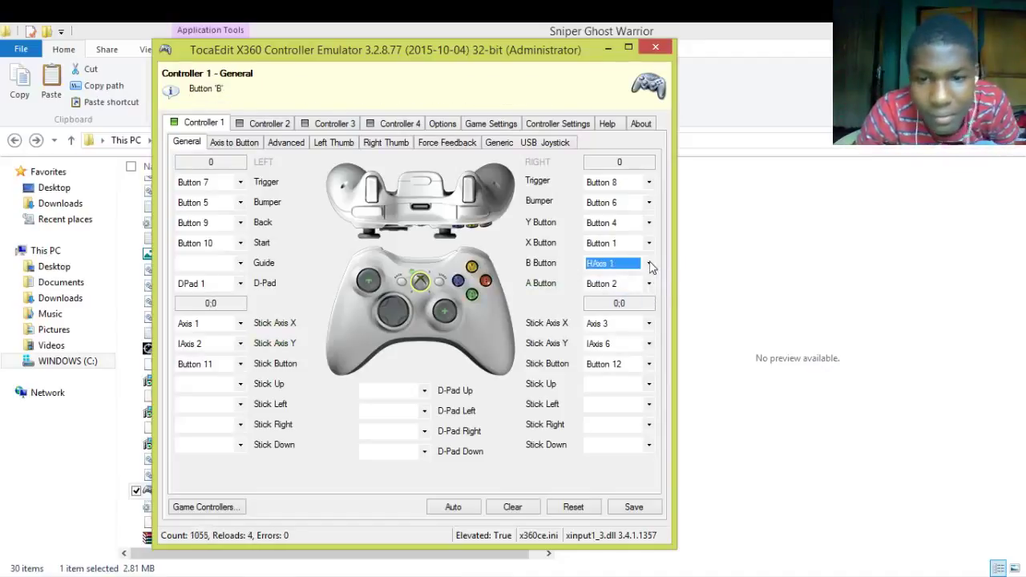
click(650, 264)
click(650, 266)
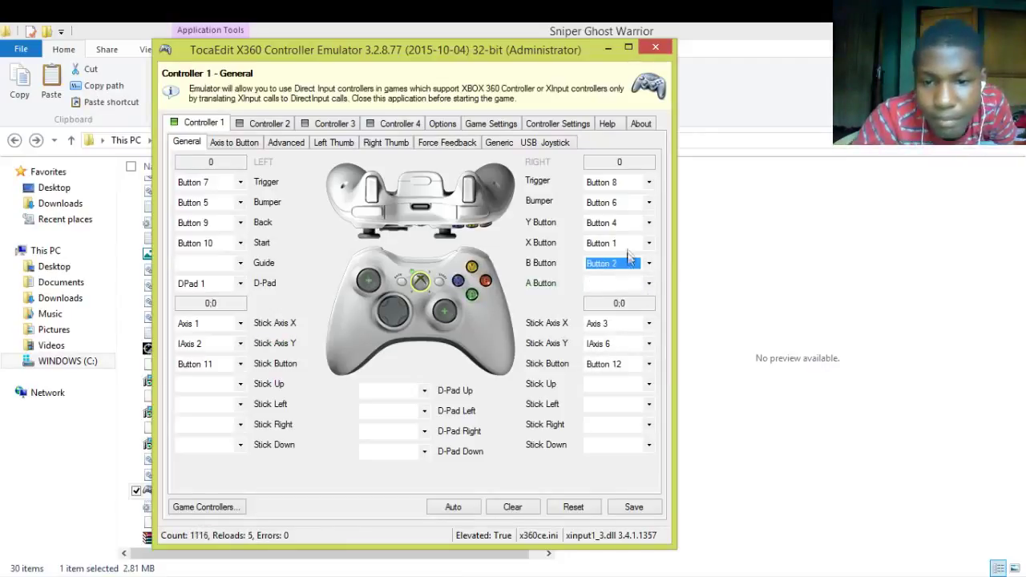
Record Button 4 as the mapping for the X Button and Button 1 for the Y Button.
click(650, 244)
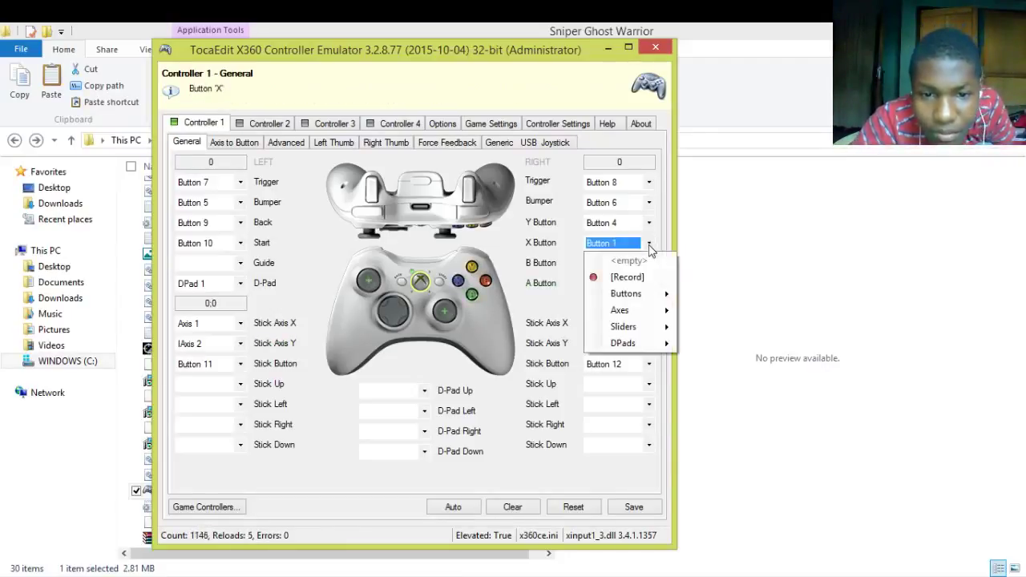
click(637, 277)
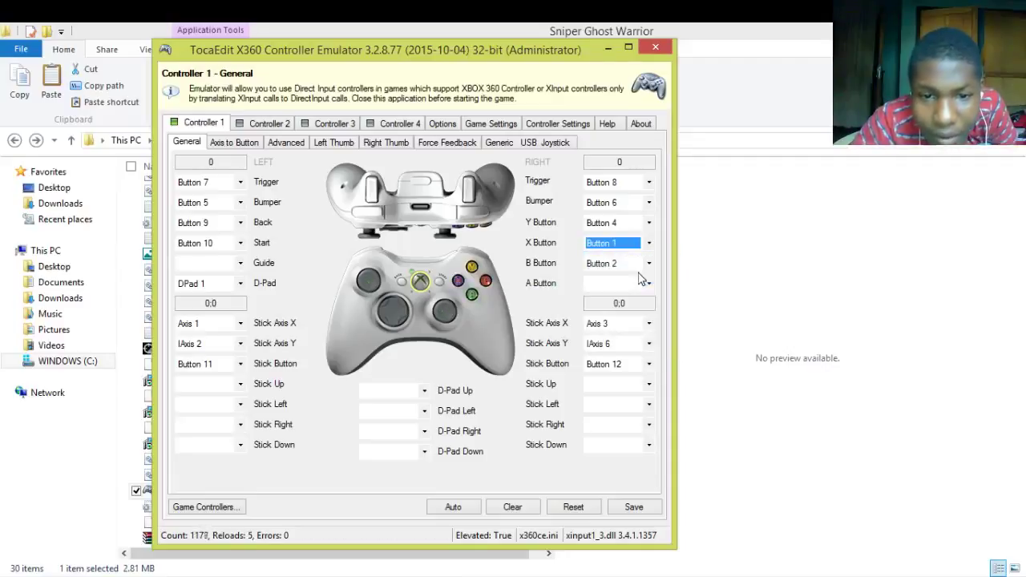
click(648, 230)
click(639, 255)
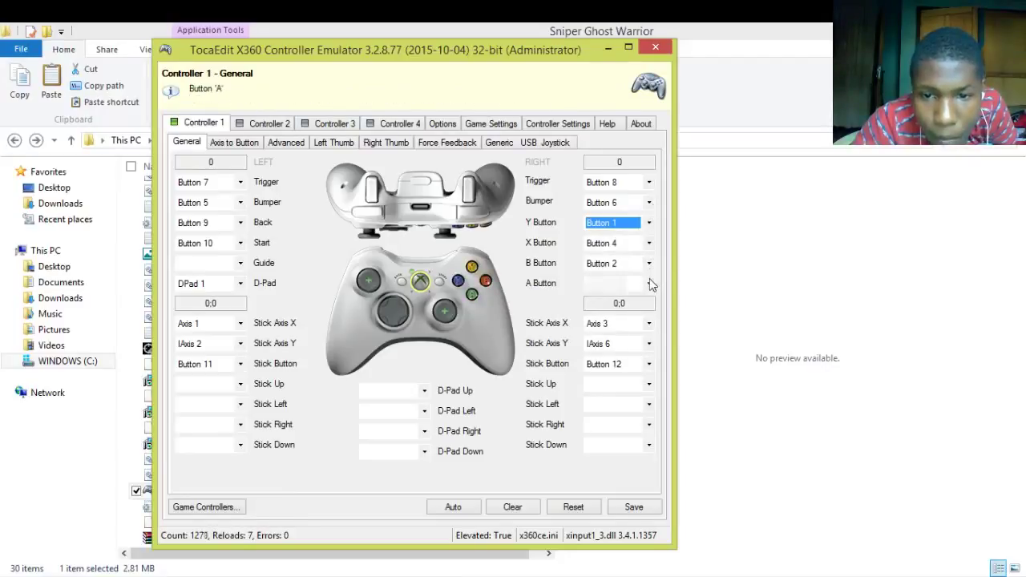
Record Button 3 as the mapping for the A Button and save the Controller 1 settings.
click(648, 283)
click(653, 320)
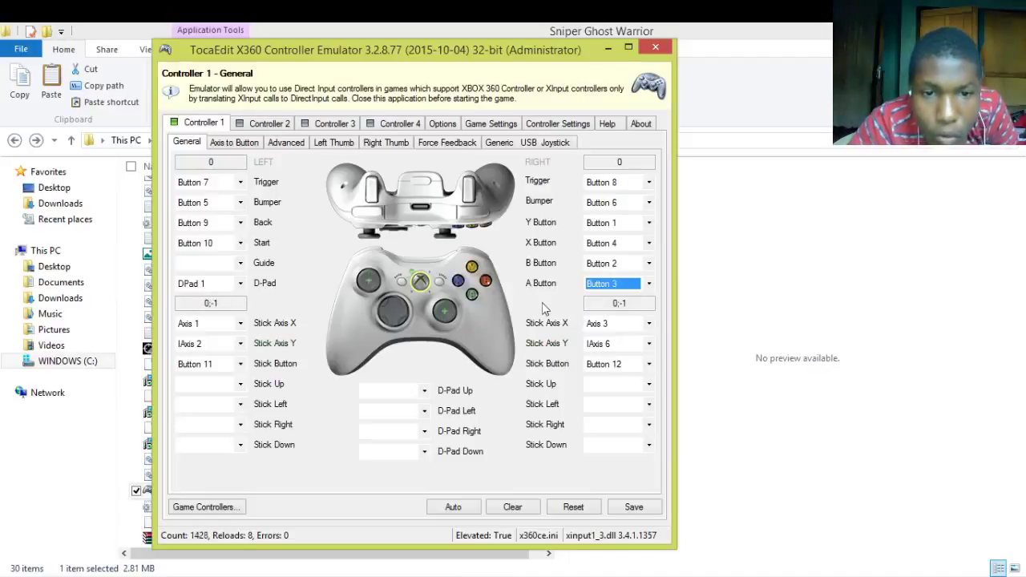
click(634, 508)
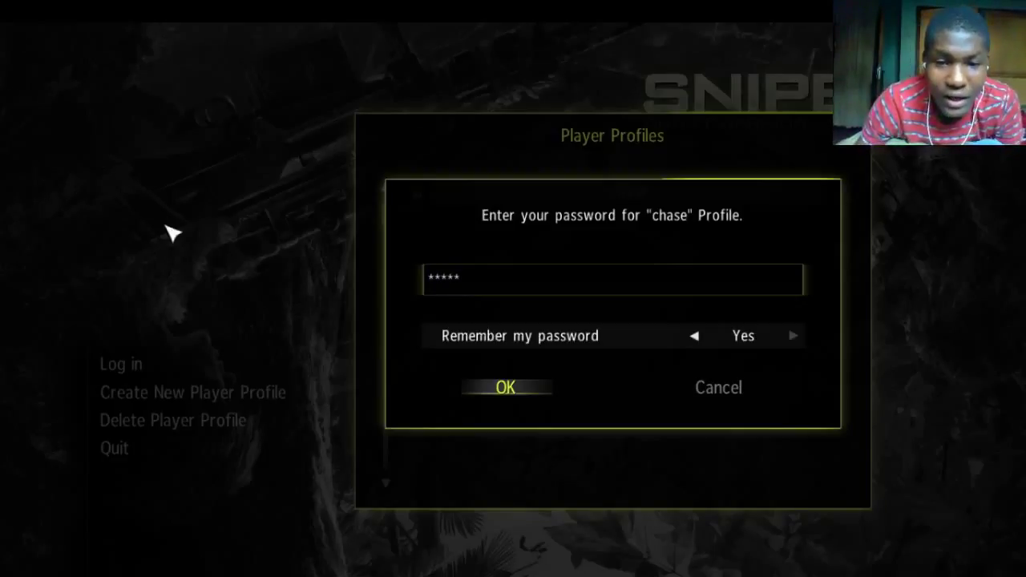
Log in to the Sniper Ghost Warrior player profile and test moving through the main menu, ending on Single Player.
click(527, 392)
key(Down)
key(Down)
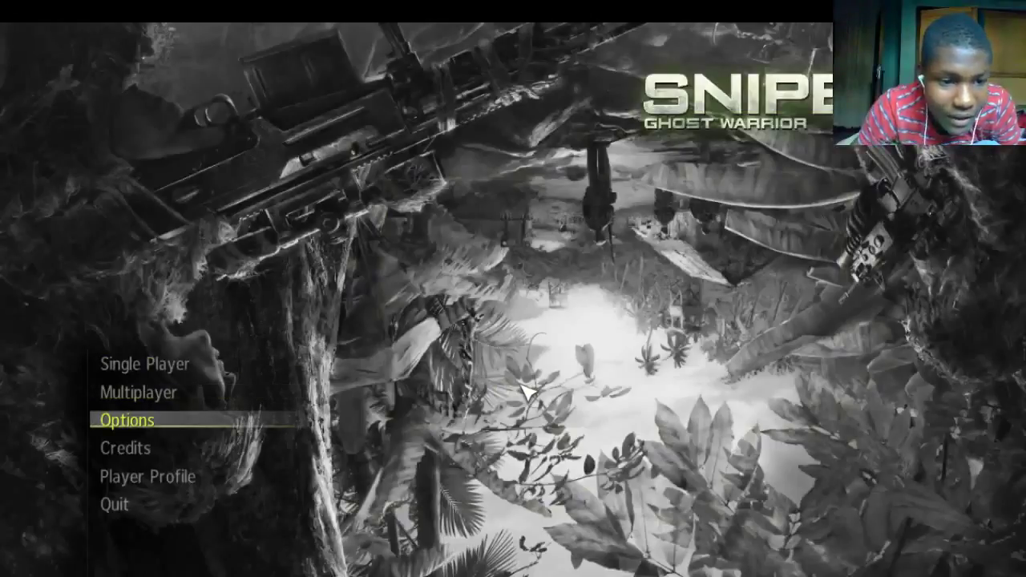
key(Up)
key(Up)
key(Down)
key(Up)
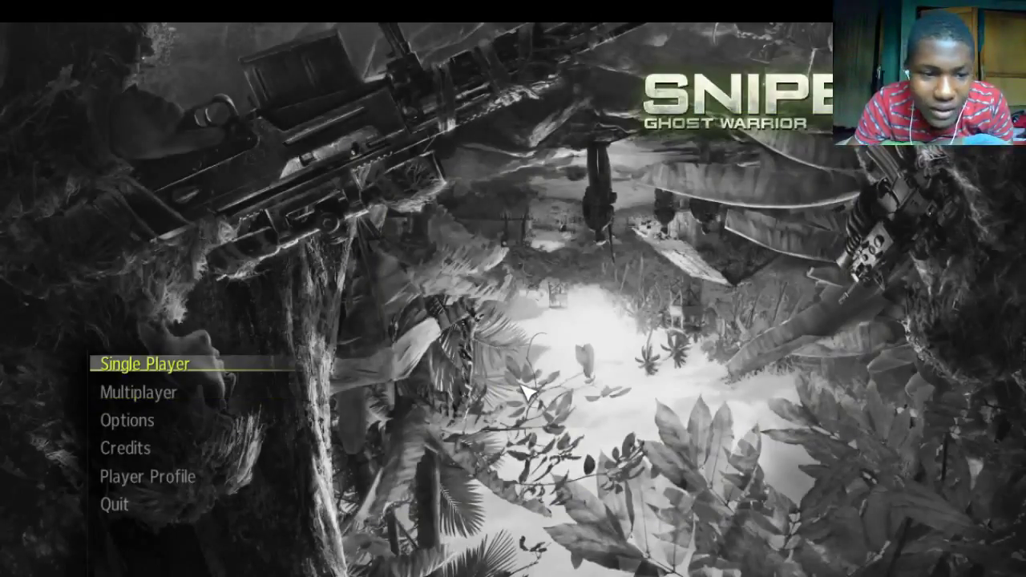
Enter Single Player and open the chapter selection of Story Mode.
key(Return)
key(Down)
key(Up)
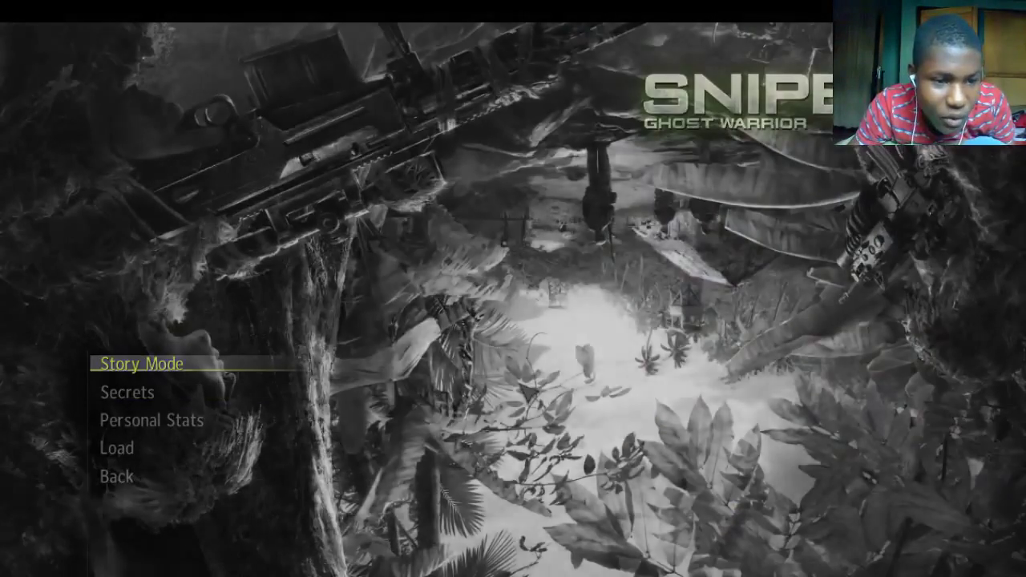
key(Return)
key(Down)
key(Return)
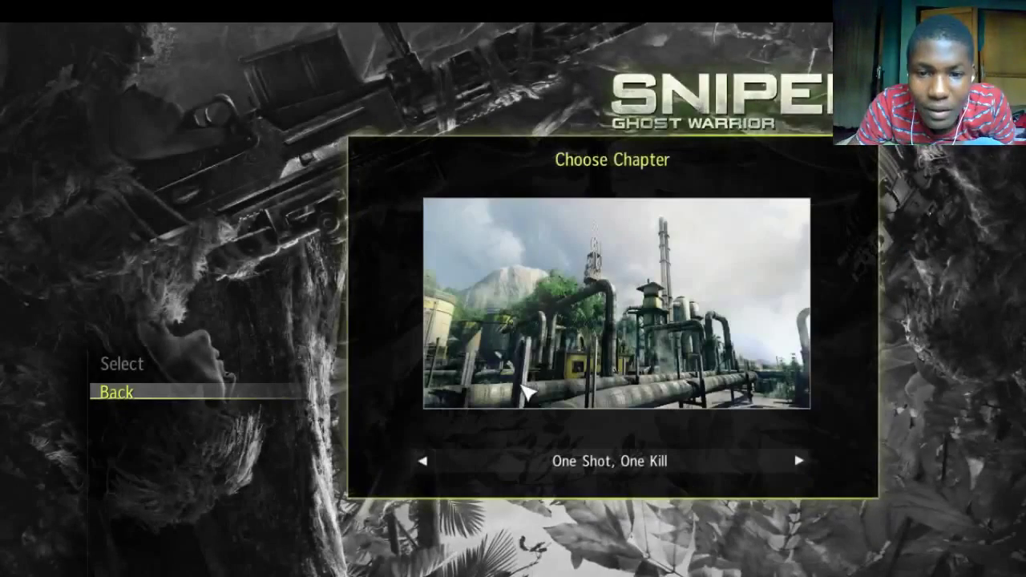
Browse the story chapters in both directions, ending on No Man Left Behind.
key(Right)
key(Right)
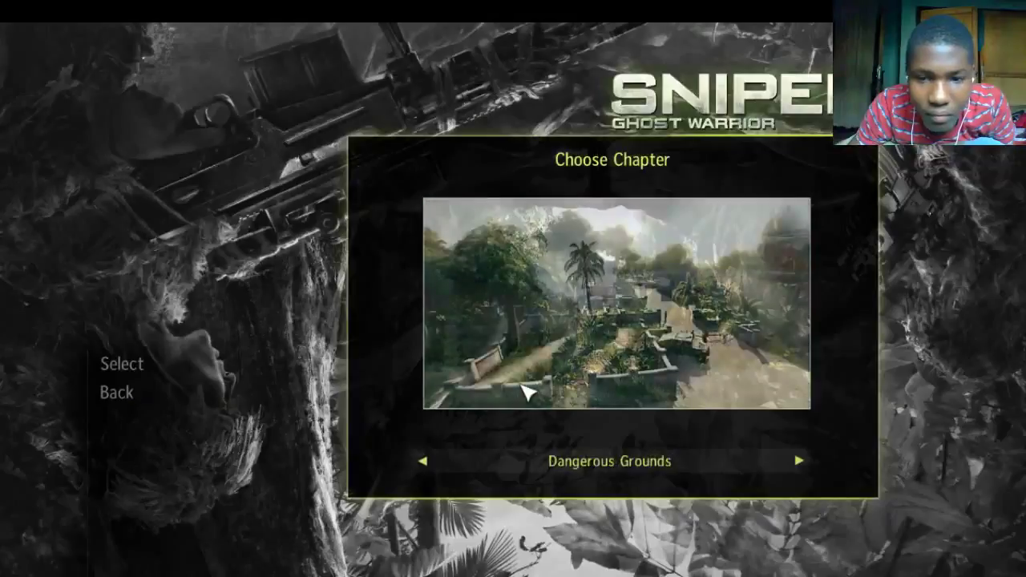
key(Right)
key(Left)
key(Left)
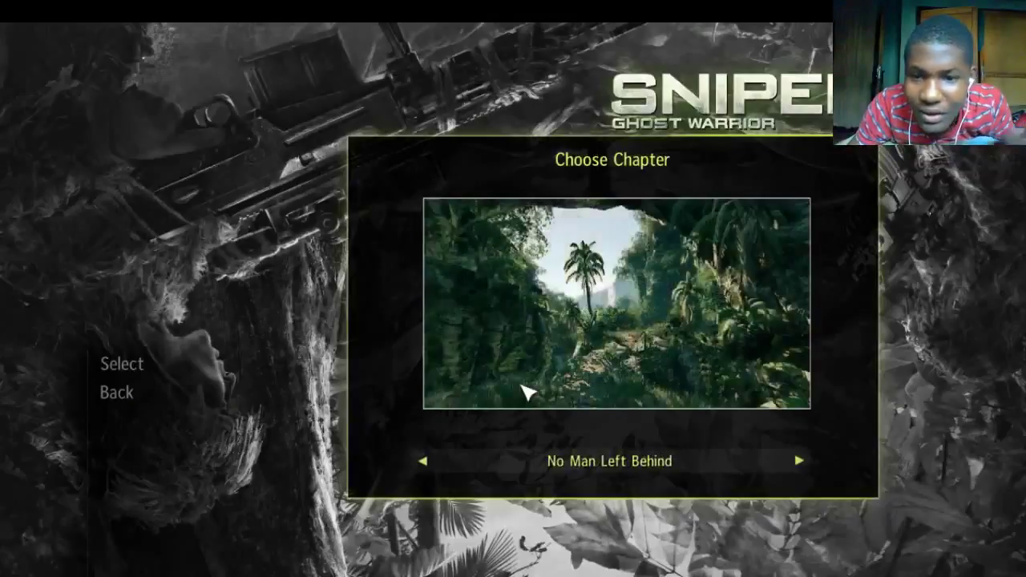